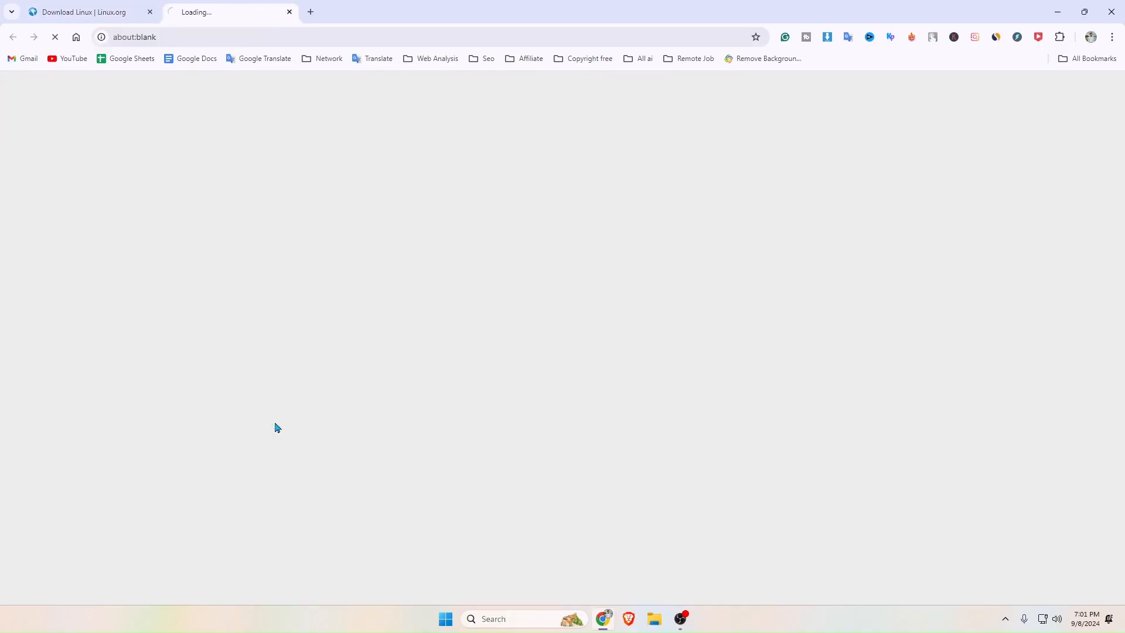
Download the Ubuntu Desktop 24.04.1 LTS ISO from ubuntu.com.
scroll(354, 269, down, 3)
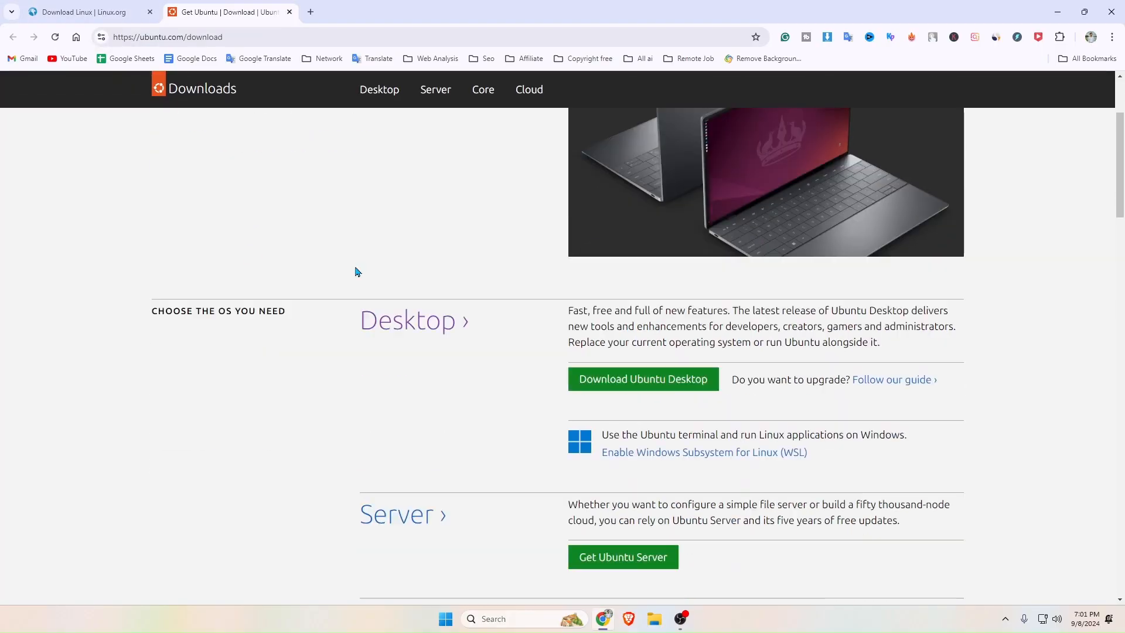
click(647, 363)
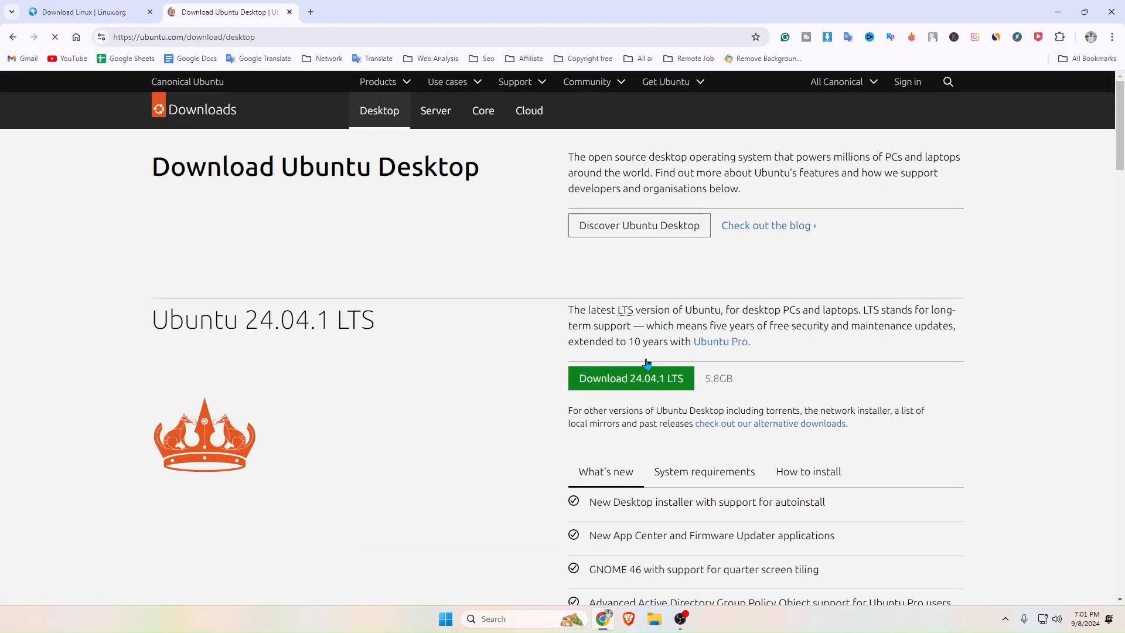
scroll(624, 262, down, 2)
click(625, 261)
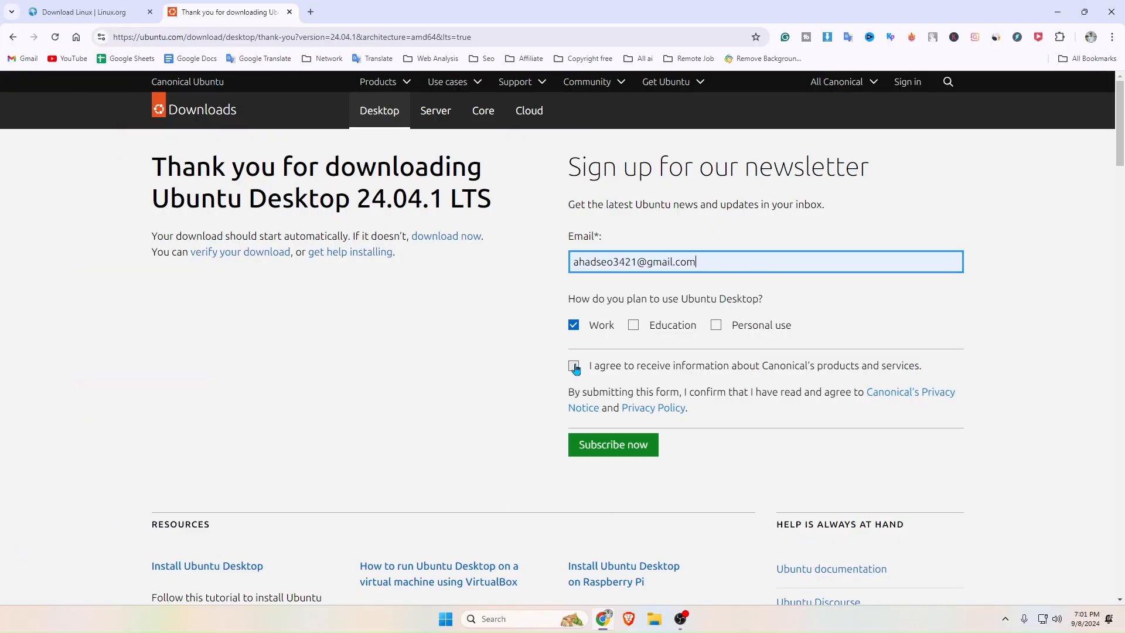
Agree to the terms, subscribe to the Ubuntu newsletter, and close the download-complete notice.
click(573, 367)
click(613, 446)
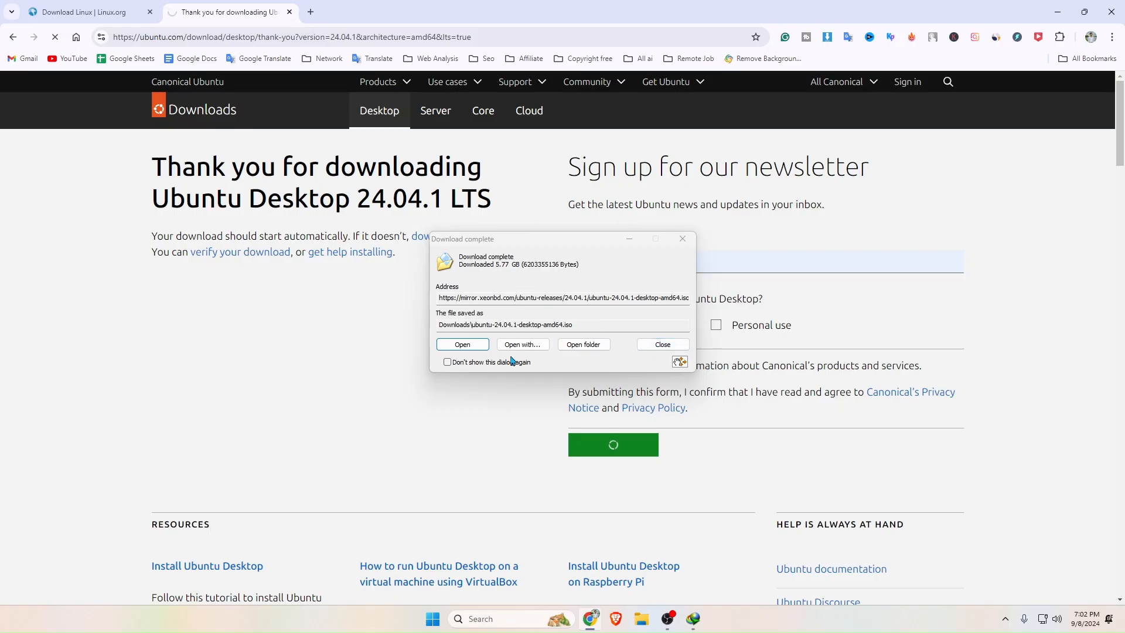
click(661, 347)
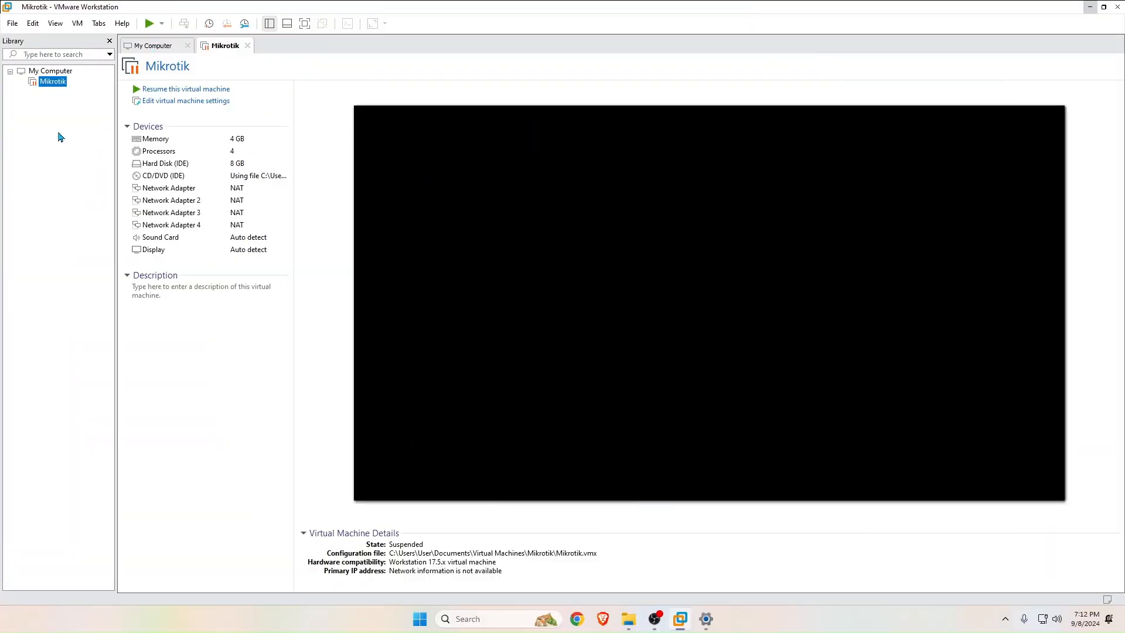
Start a new typical virtual machine from the Library's context menu.
right_click(59, 137)
click(89, 142)
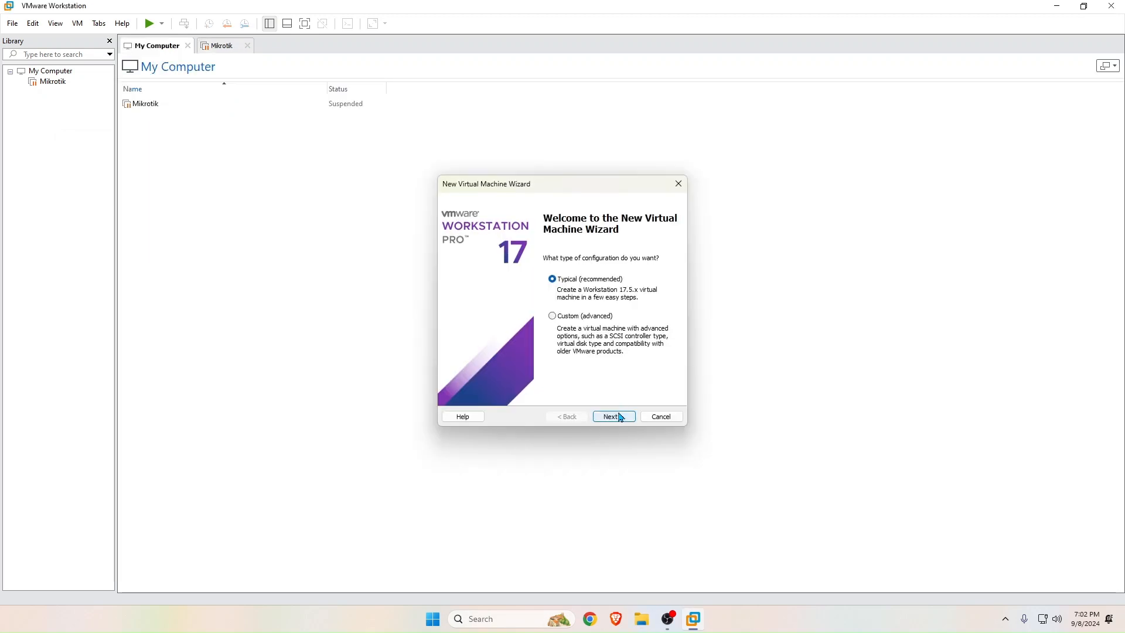
click(614, 416)
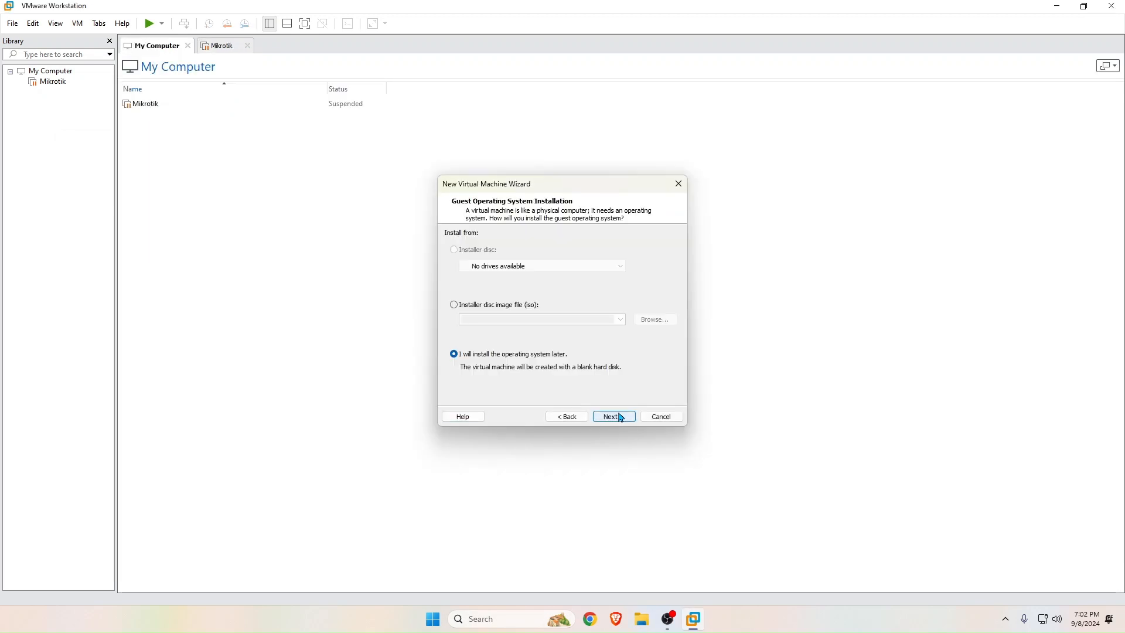
Set ubuntu-24.04.1-desktop-amd64.iso as the installer disc image and continue.
click(456, 306)
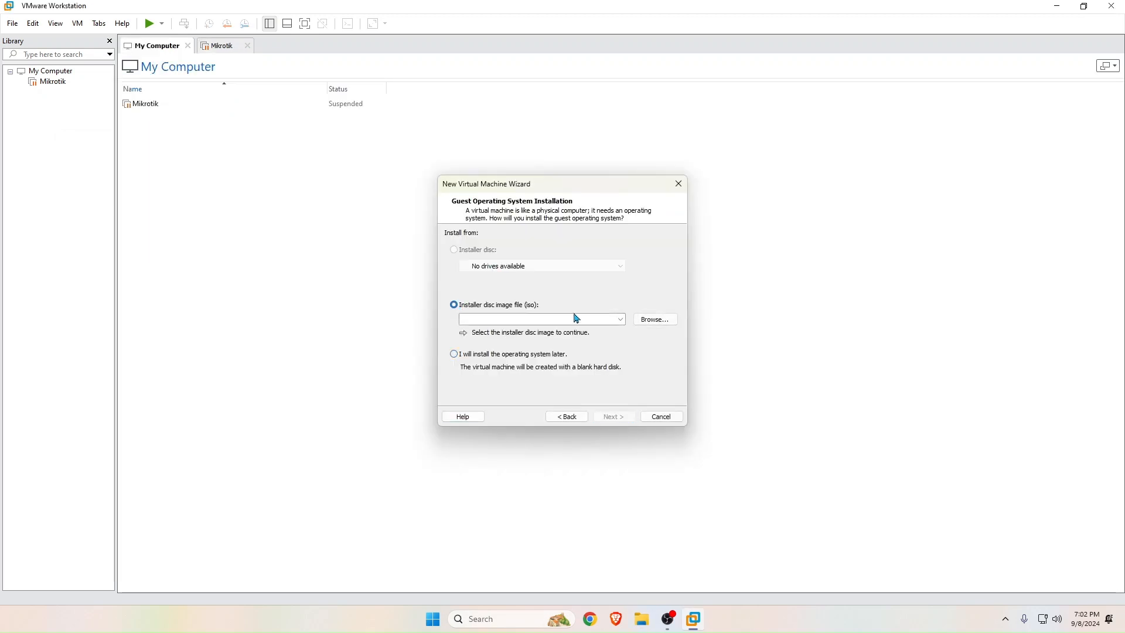
click(654, 320)
click(626, 305)
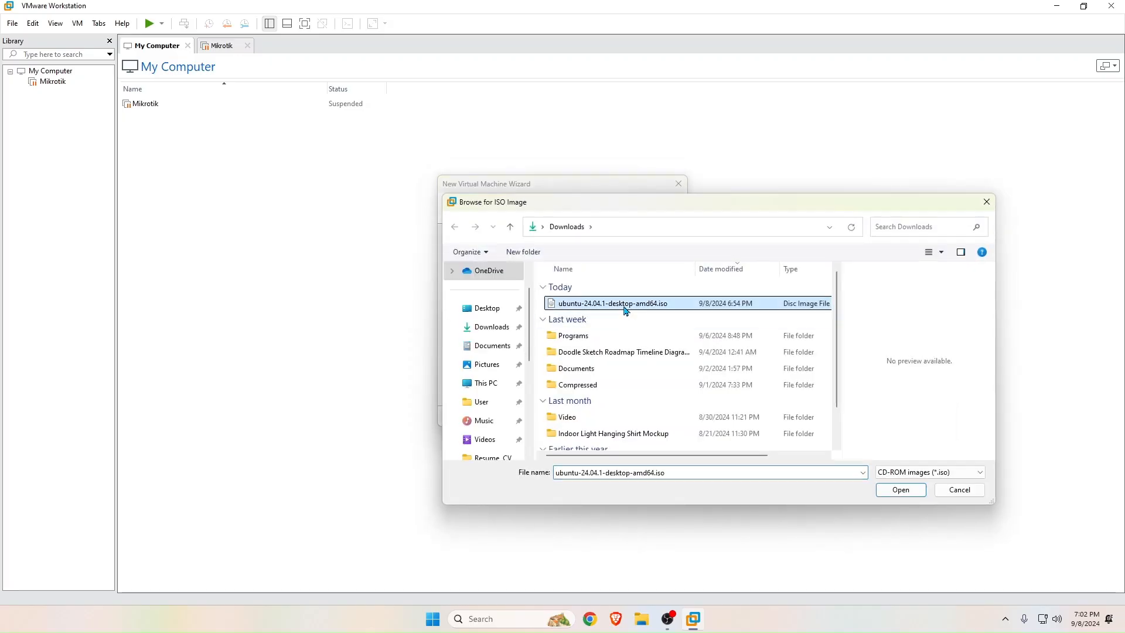
click(888, 492)
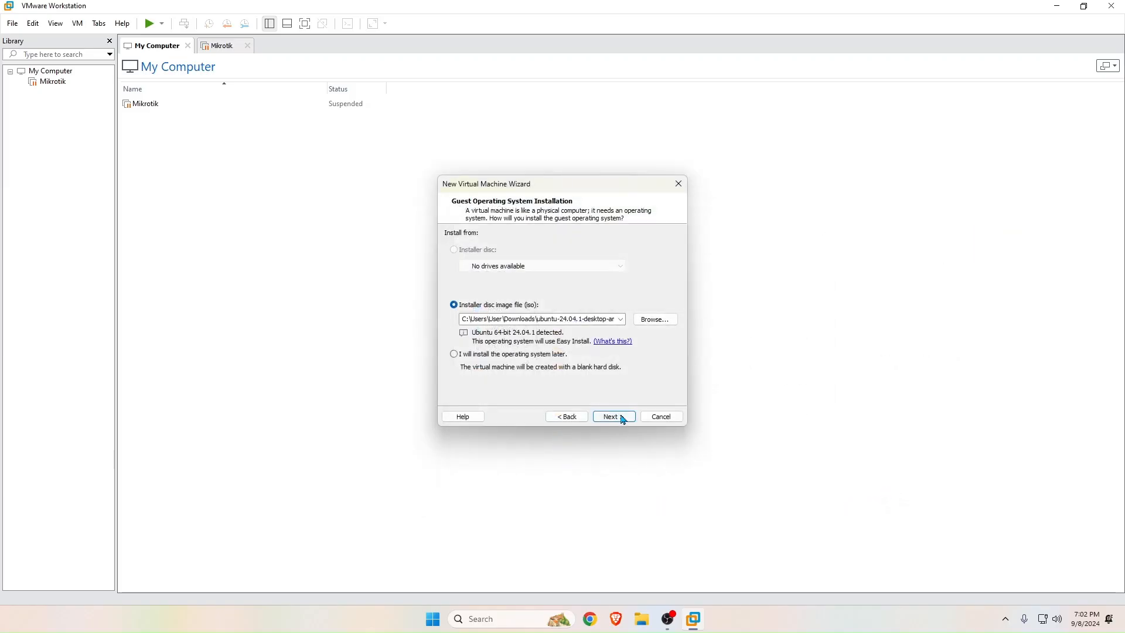
click(620, 417)
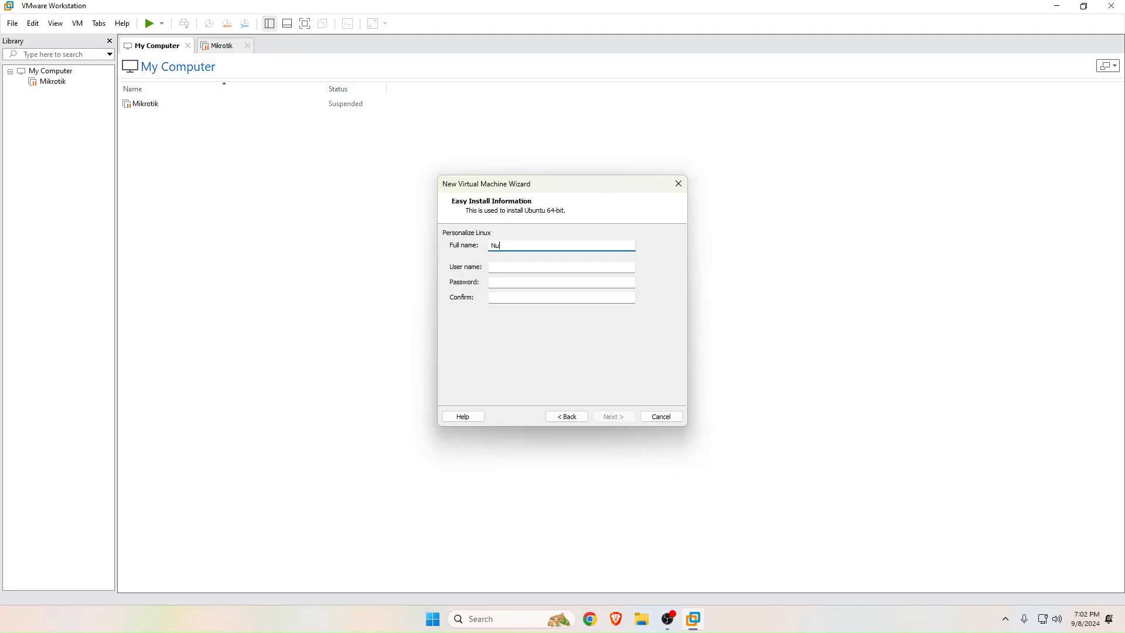
Enter the Easy Install full name, user name and matching password.
text(ul Amin)
click(492, 267)
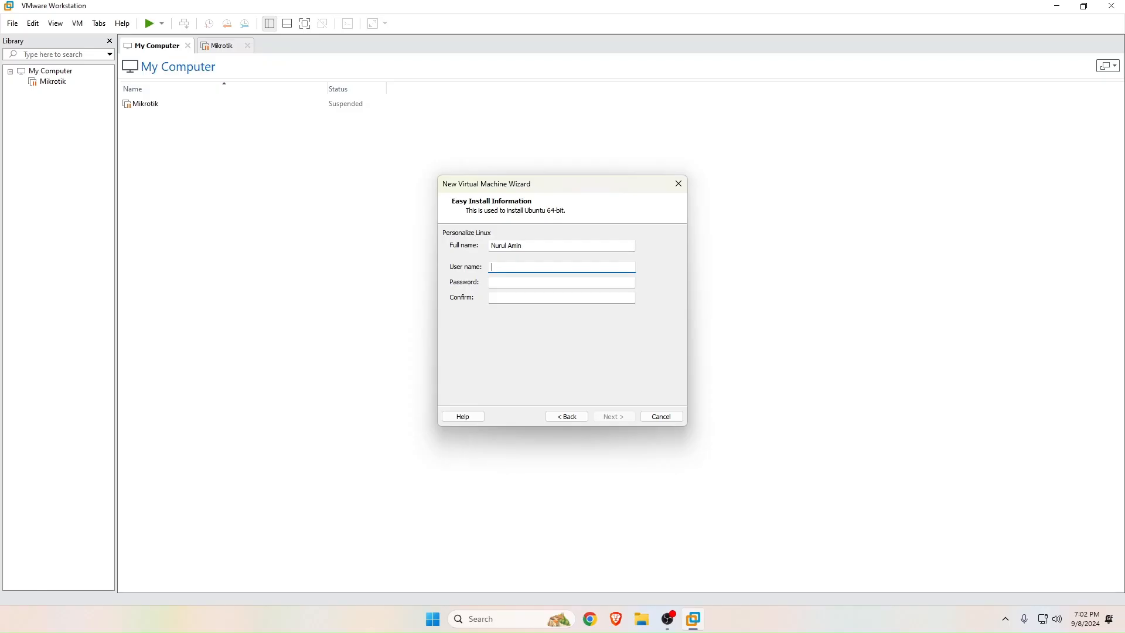
text(ahad)
key(Tab)
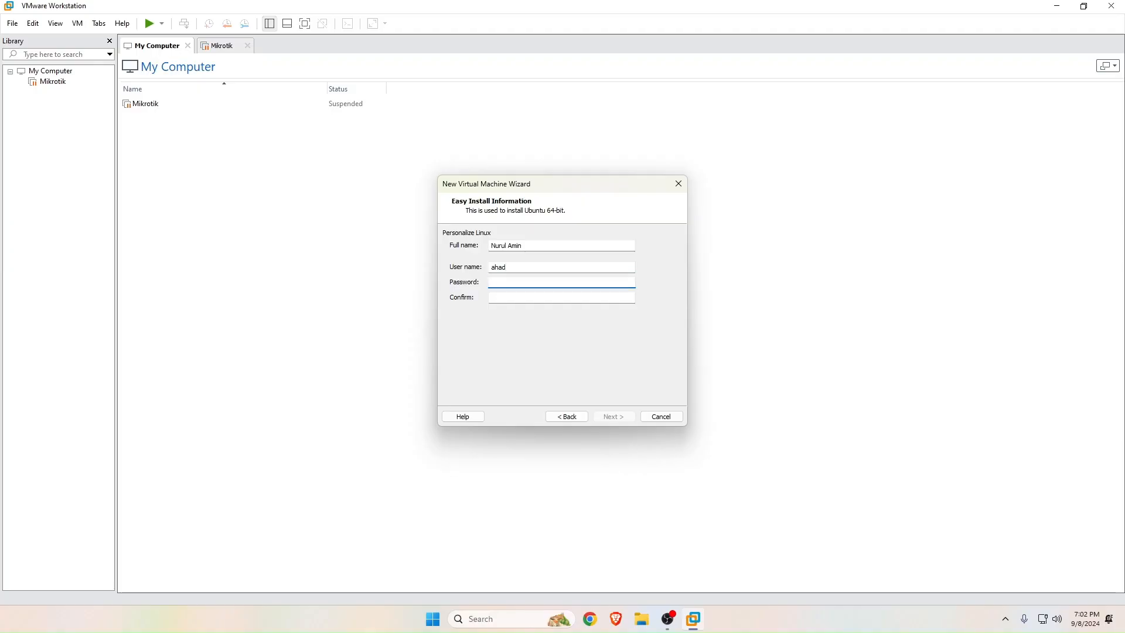
text(12345678)
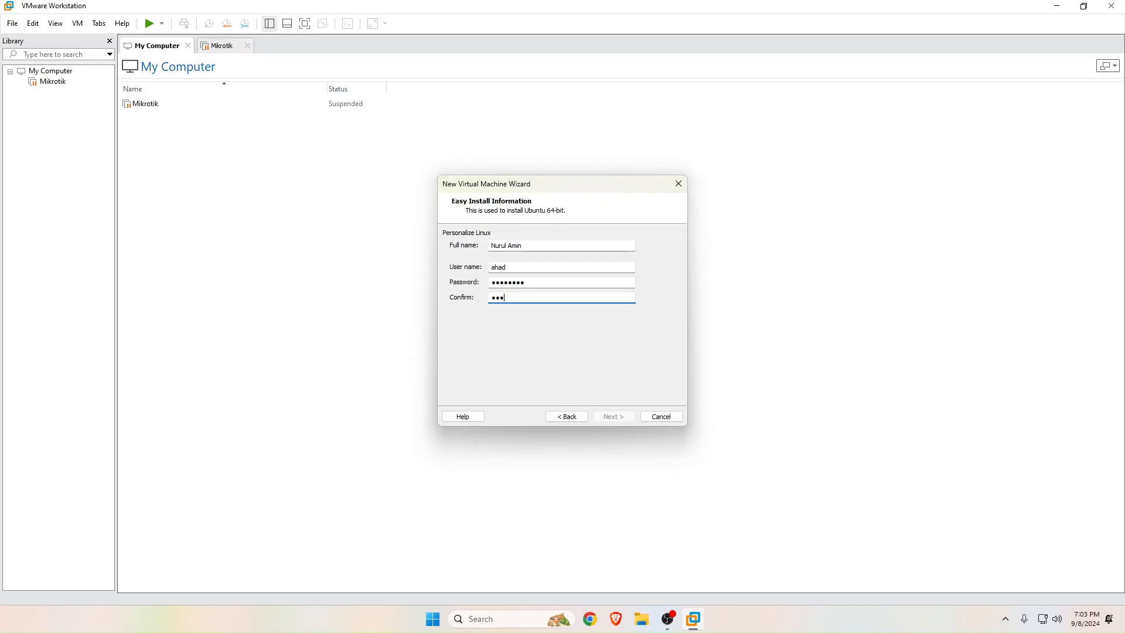
text(12345678)
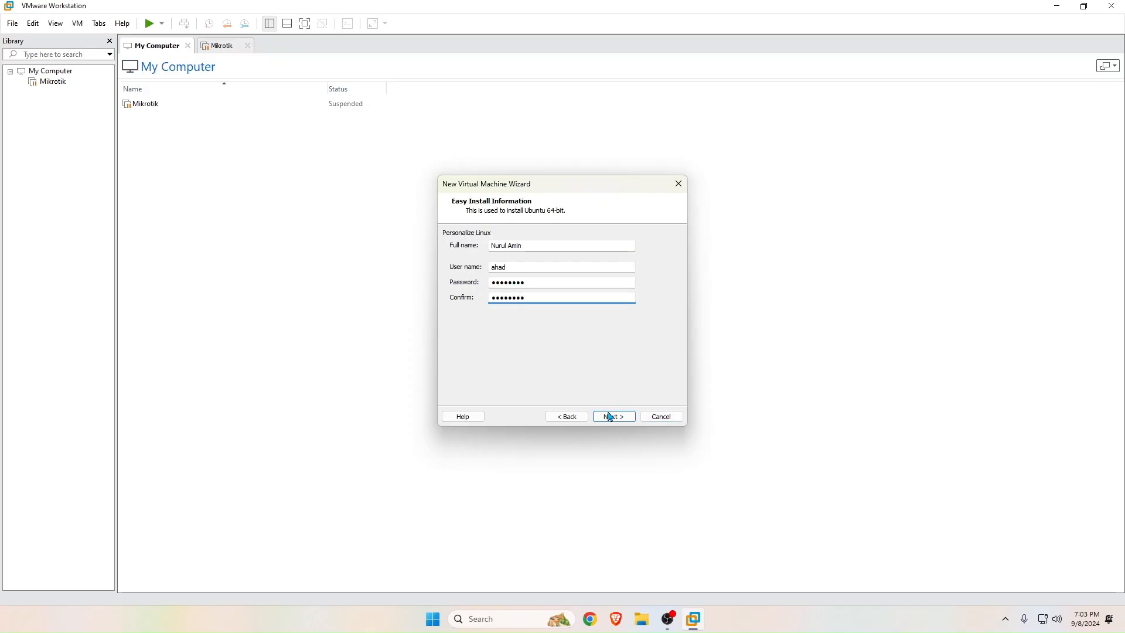
Keep the name Ubuntu 64-bit and a 20 GB disk, then finish creating the VM.
click(612, 417)
click(462, 249)
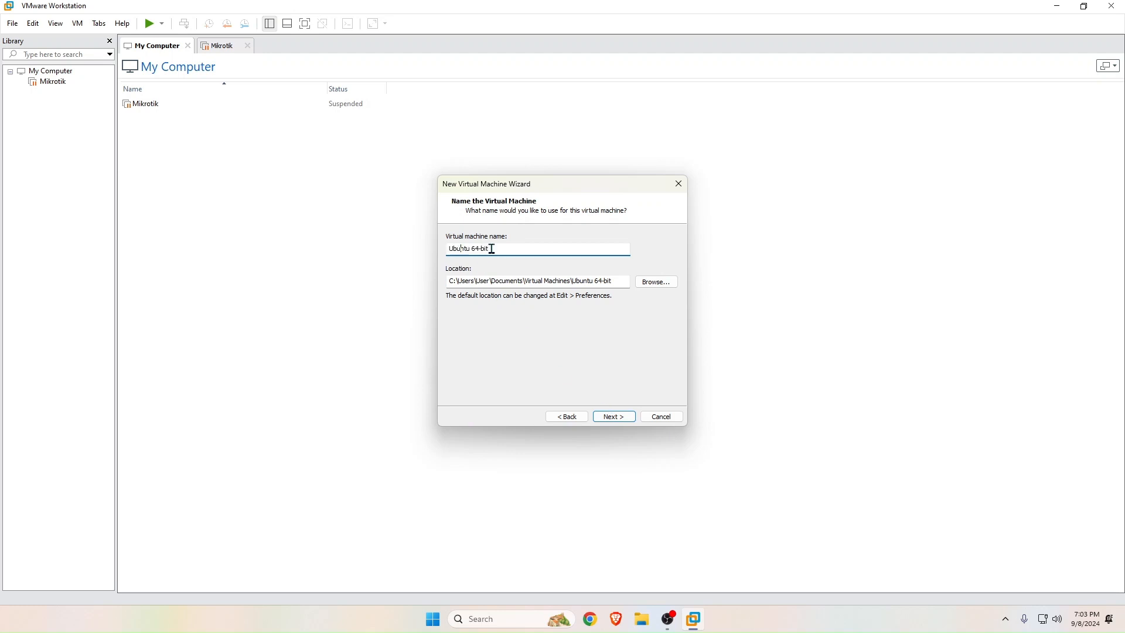
click(611, 420)
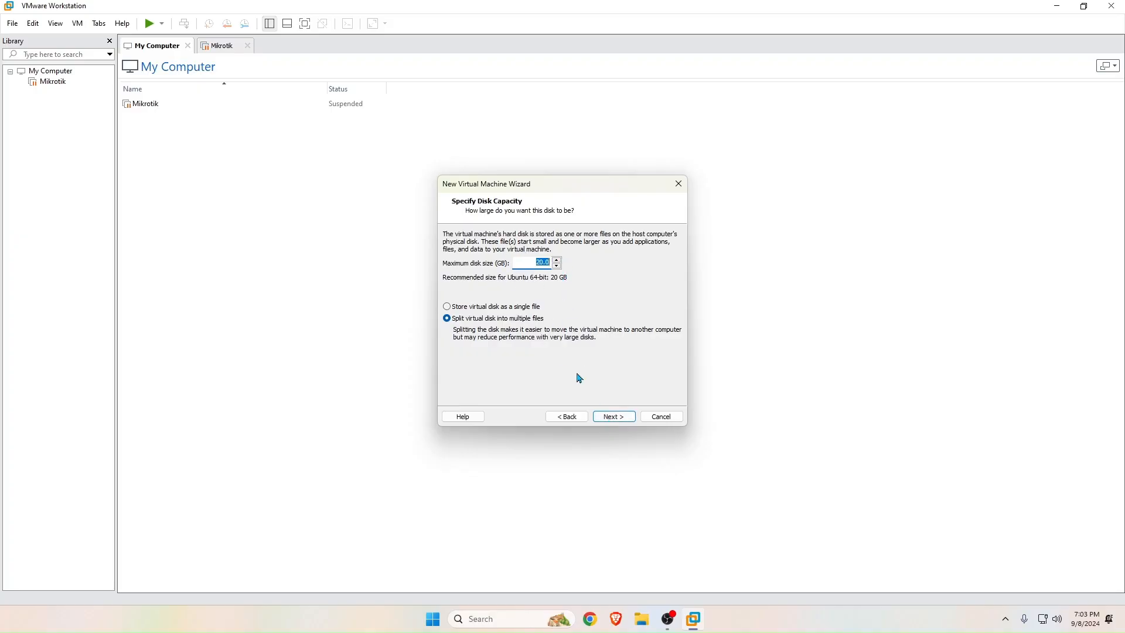
click(621, 422)
click(620, 422)
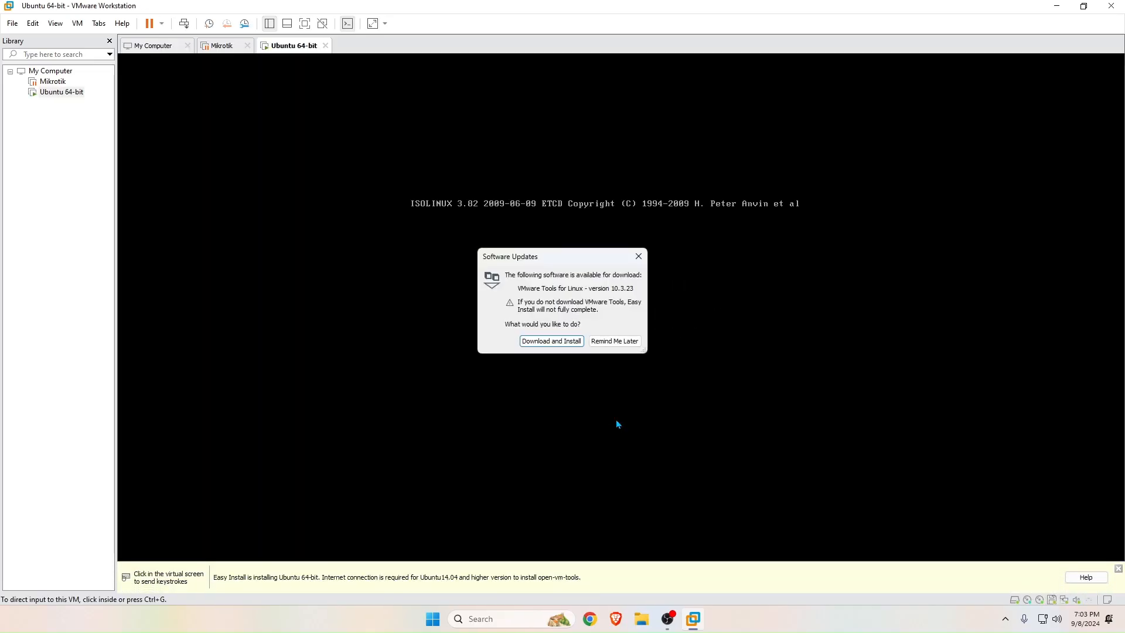
Postpone the VMware Tools download with Remind Me Later and close the Easy Install info bar.
click(609, 341)
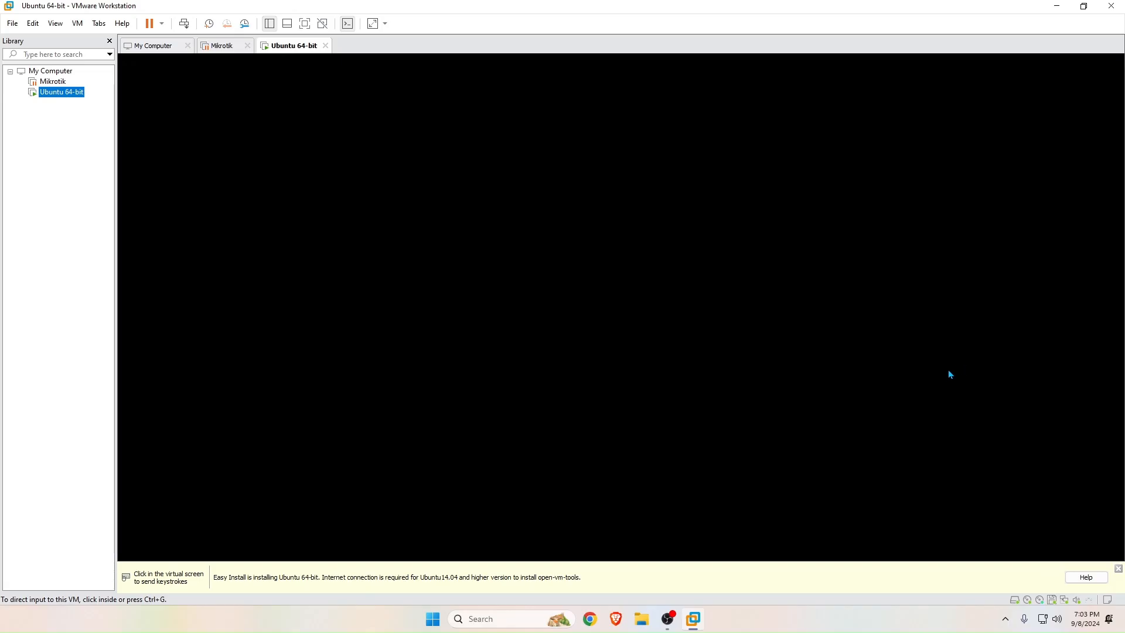
click(1118, 568)
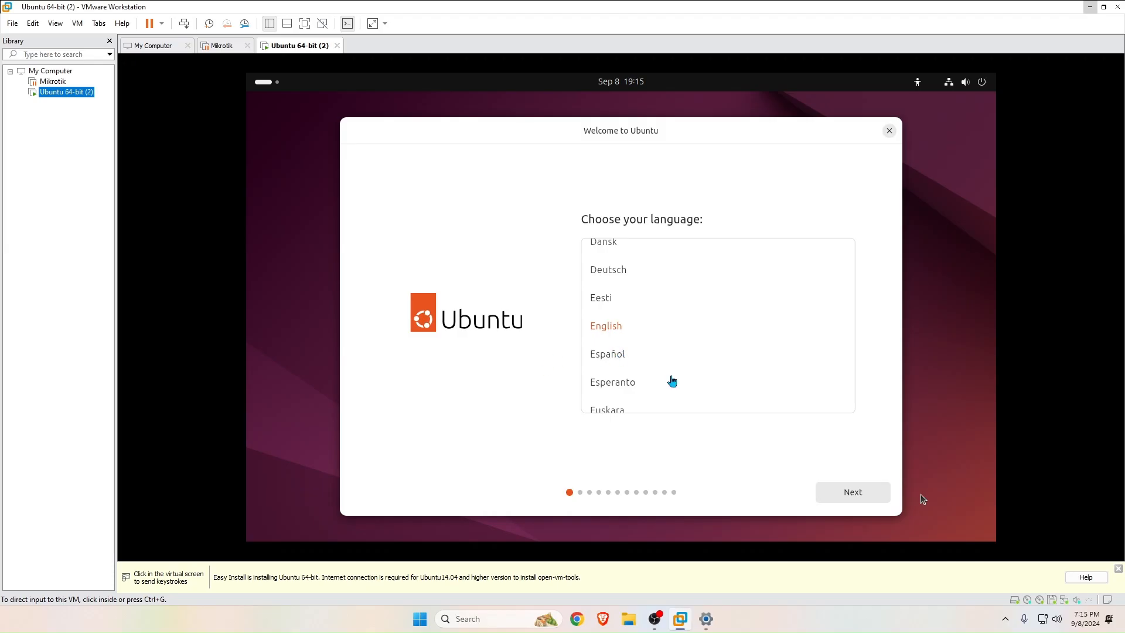
Accept English, the US keyboard, interactive install and default apps, skipping proprietary software.
click(850, 494)
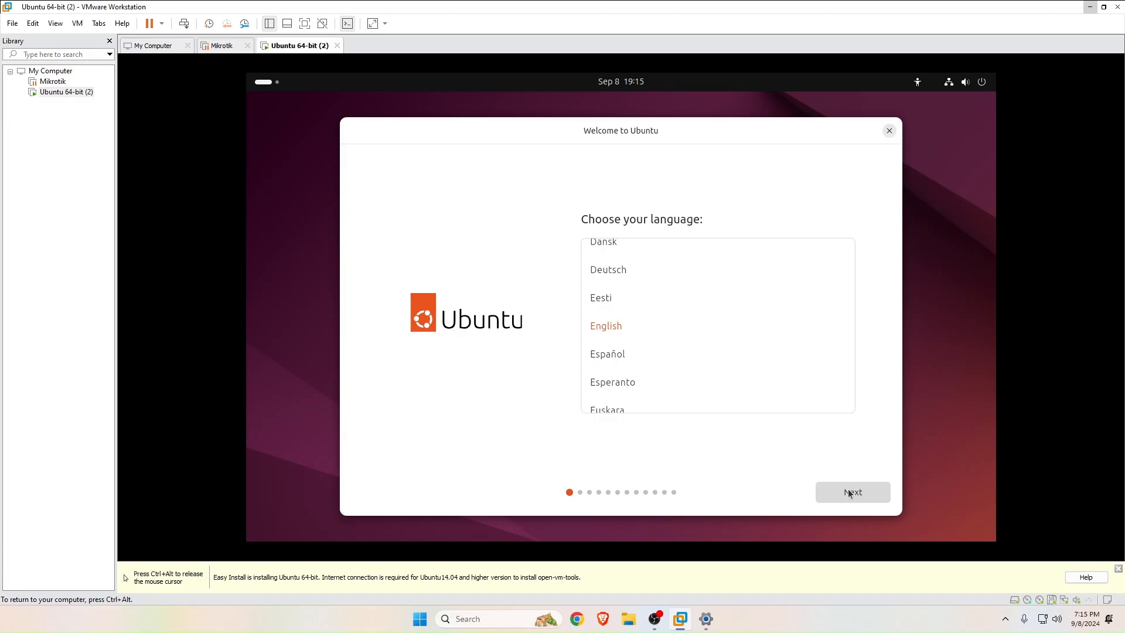
click(850, 493)
click(850, 493)
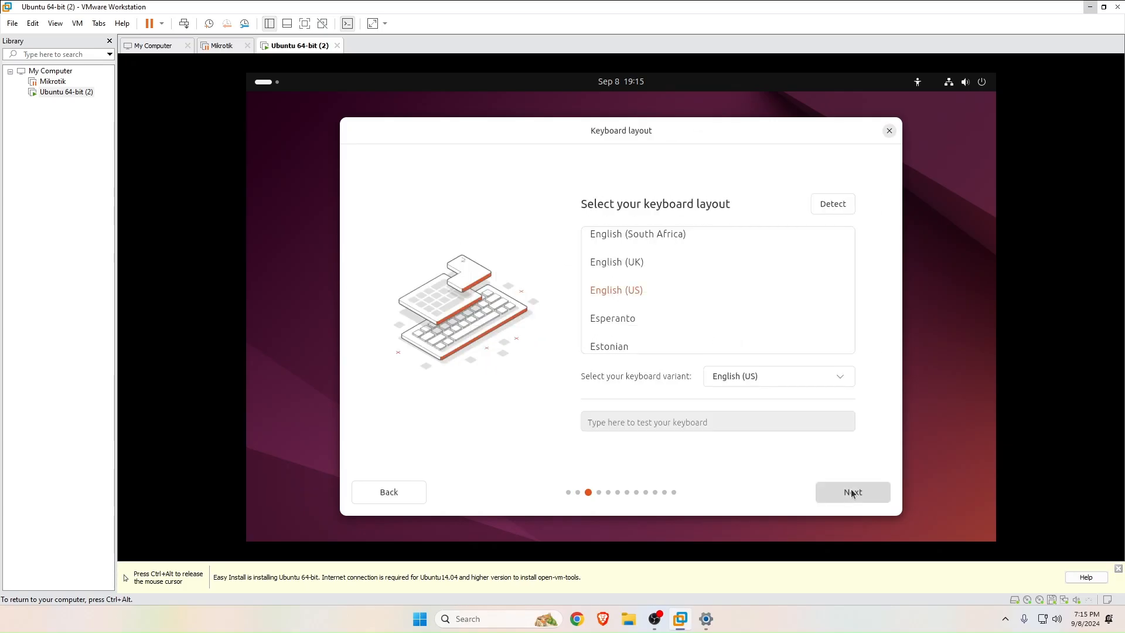
click(853, 492)
click(853, 493)
click(852, 493)
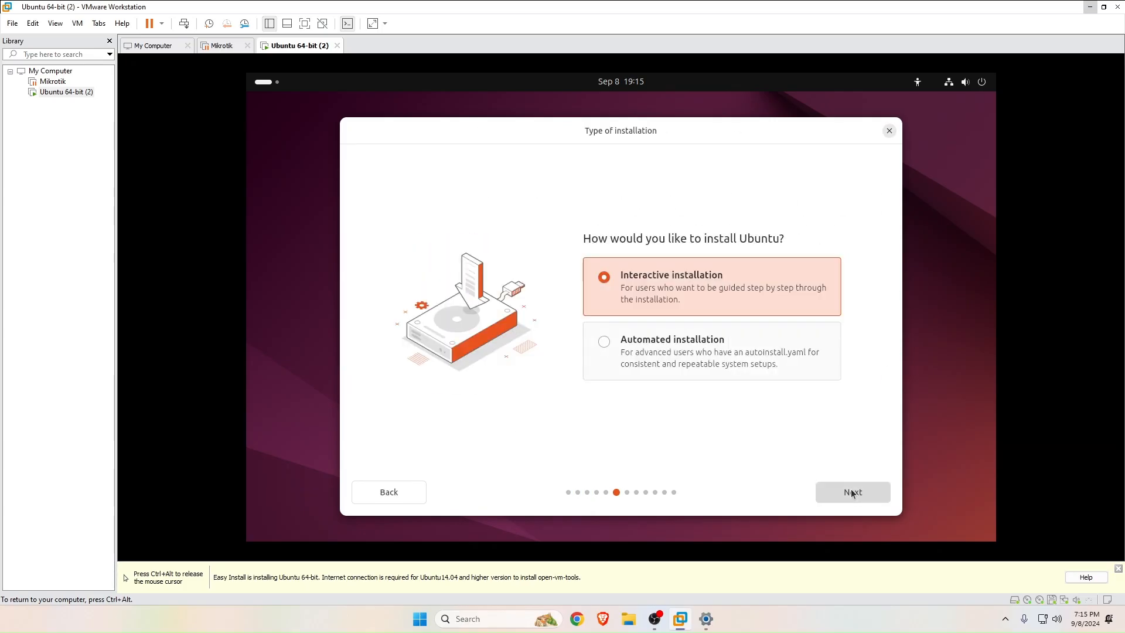
click(852, 493)
click(853, 493)
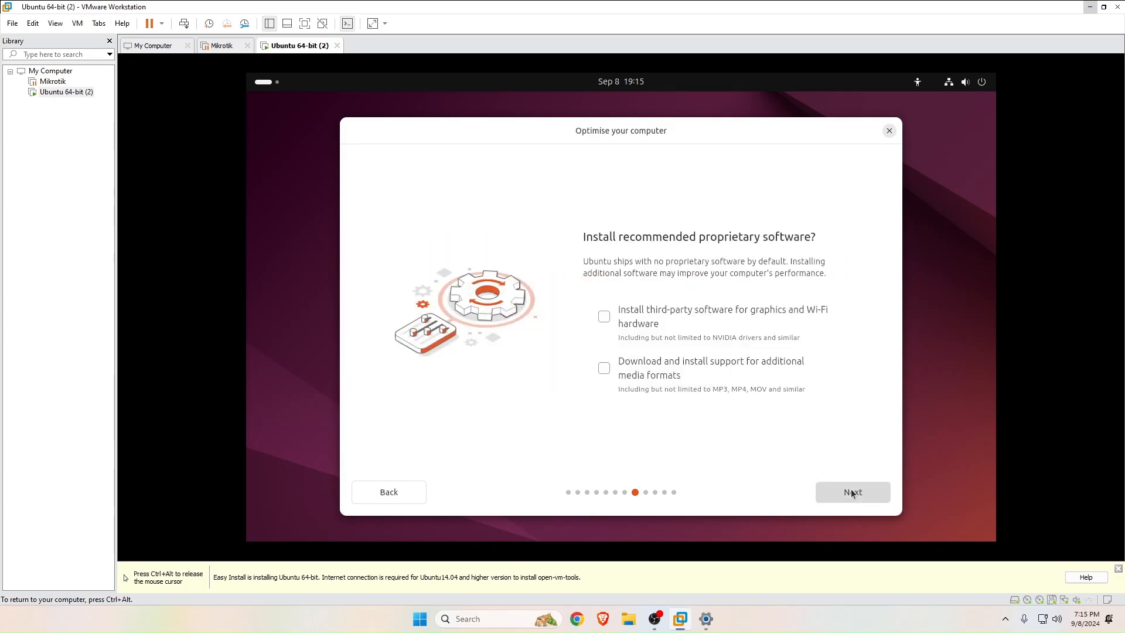
click(852, 493)
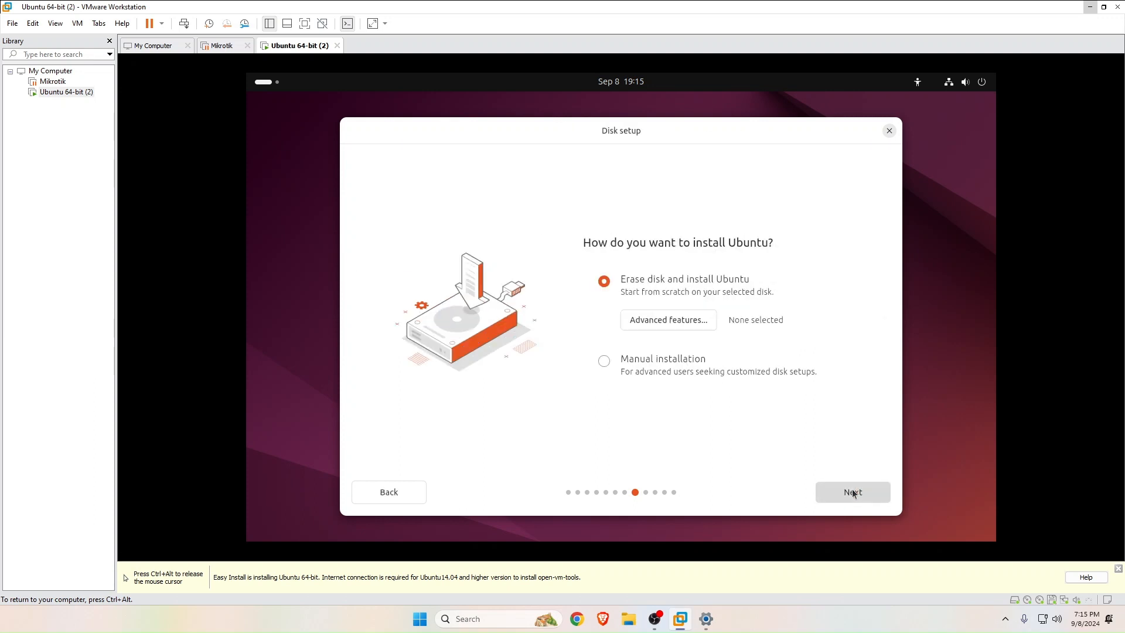
Keep Erase disk and install Ubuntu with no advanced features.
click(658, 320)
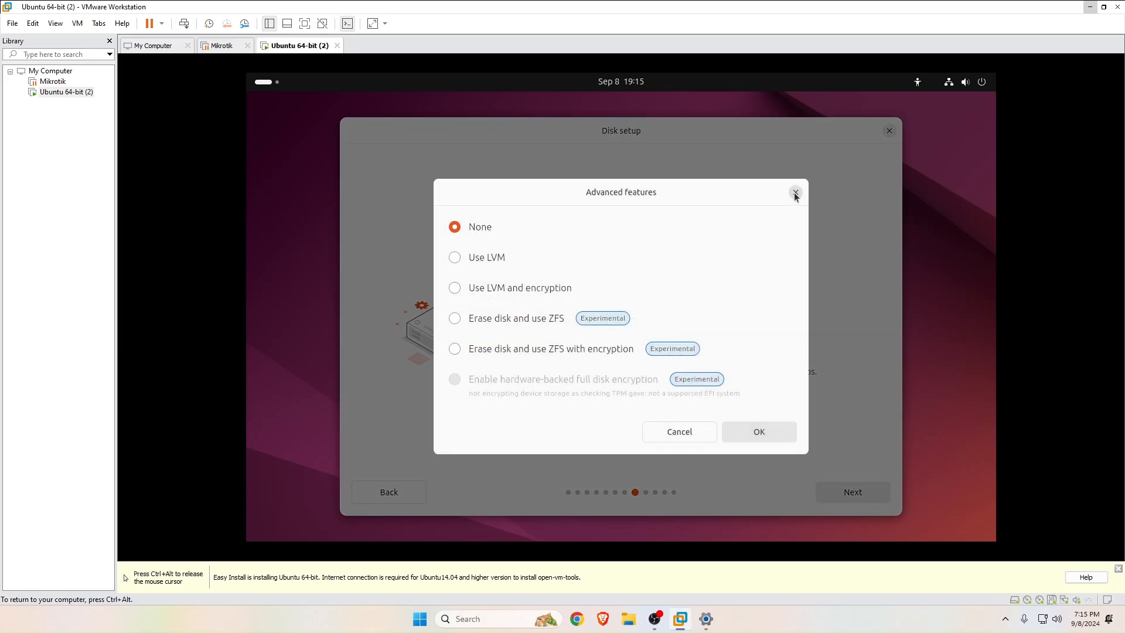
click(795, 194)
click(852, 493)
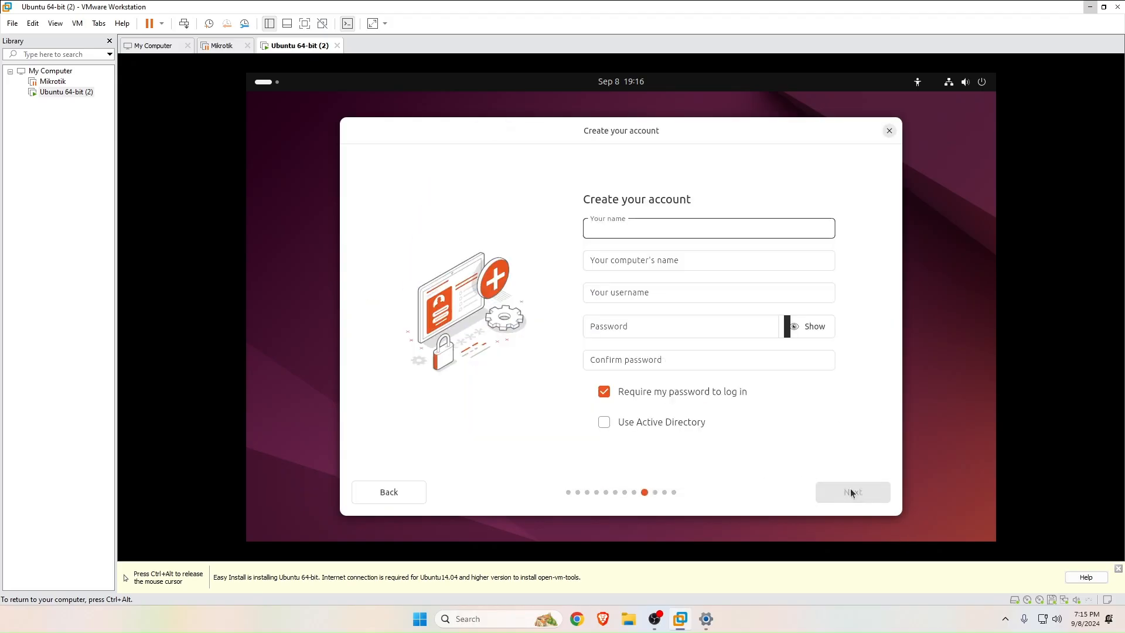
Create the user account with a name and password, keep Asia/Dhaka timezone, and start installing.
click(1119, 516)
text(aha)
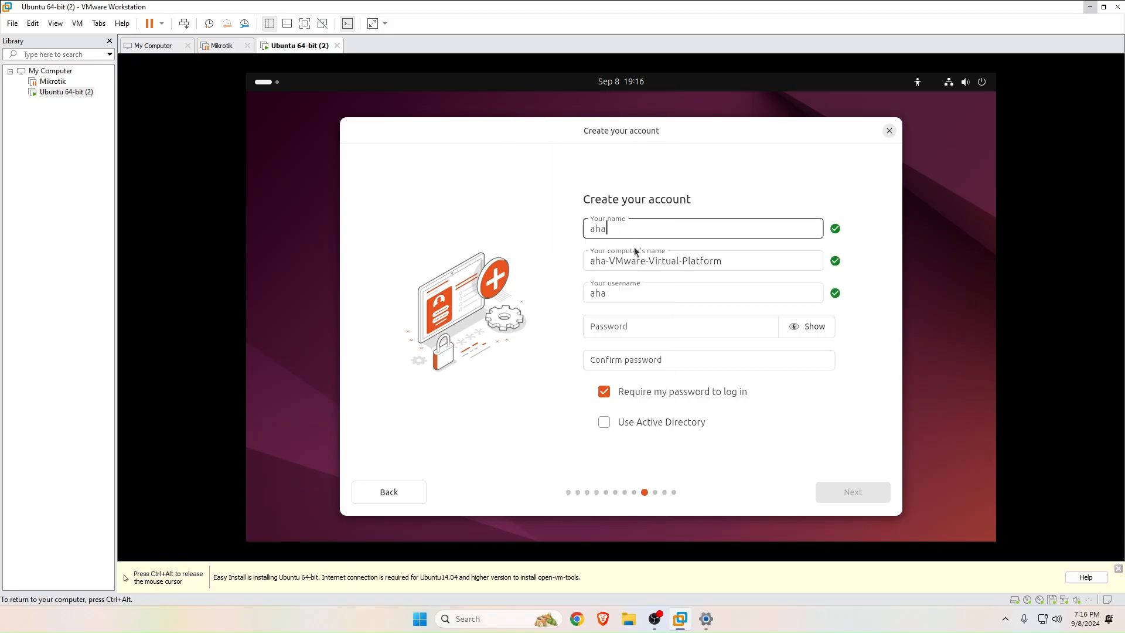
text(d)
click(635, 325)
text(••••••••)
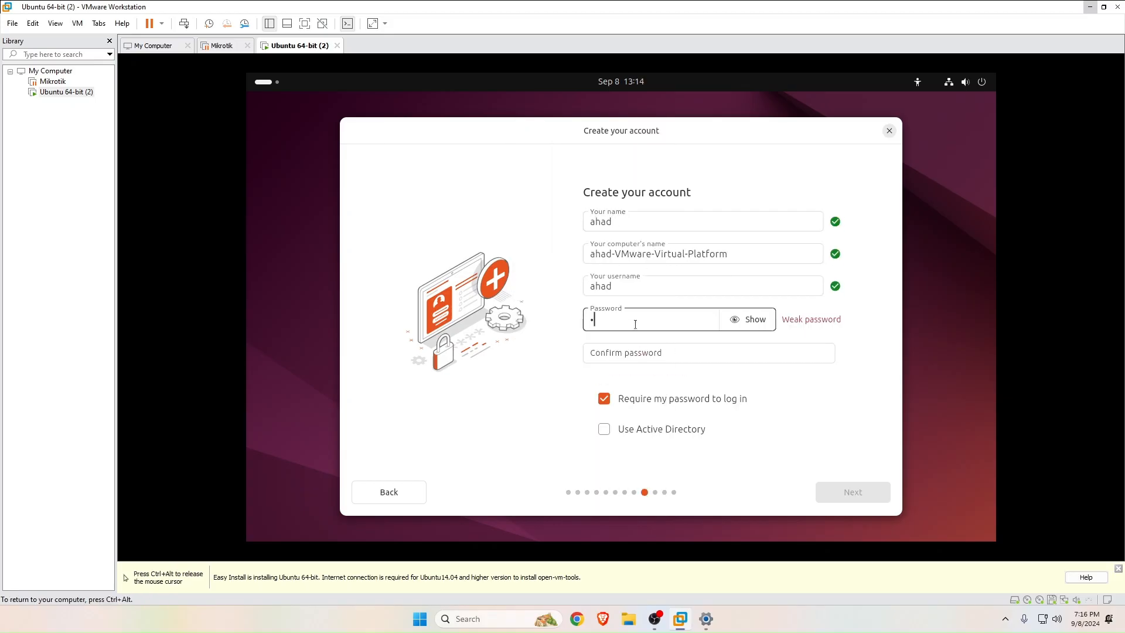
text(•)
key(Tab)
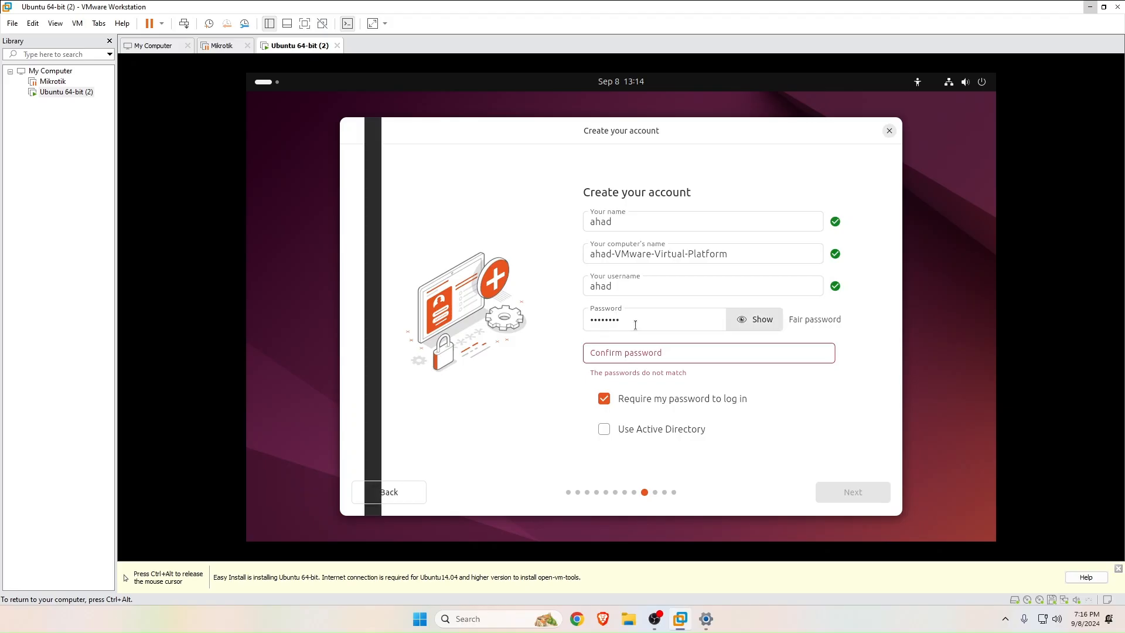
key(Tab)
text(•••••••)
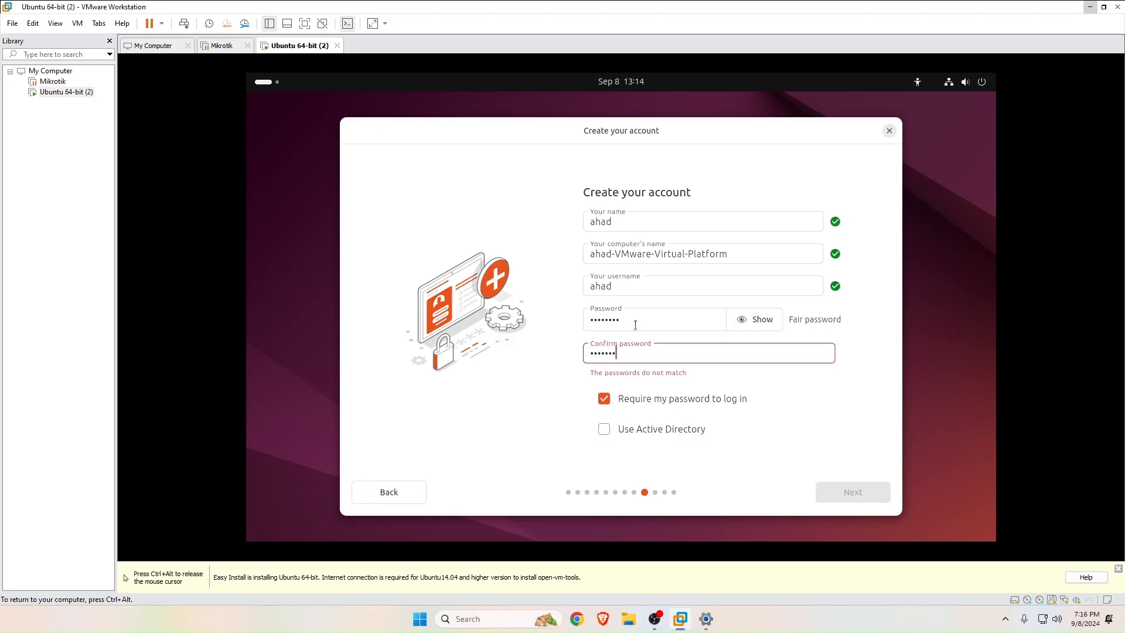
text(•)
click(860, 492)
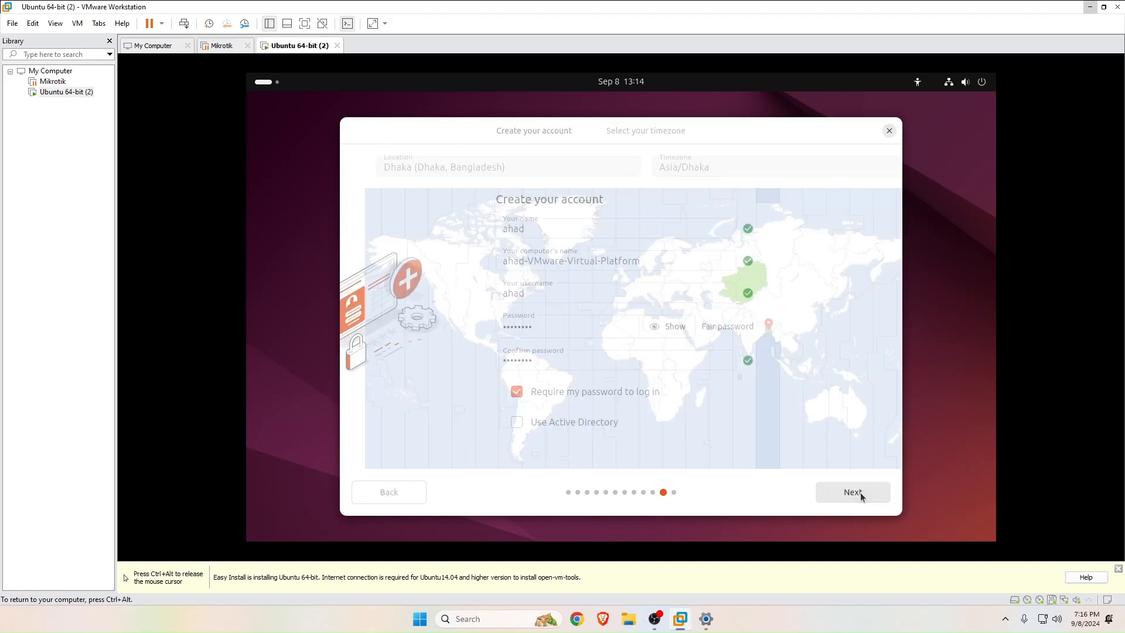
click(859, 491)
click(856, 492)
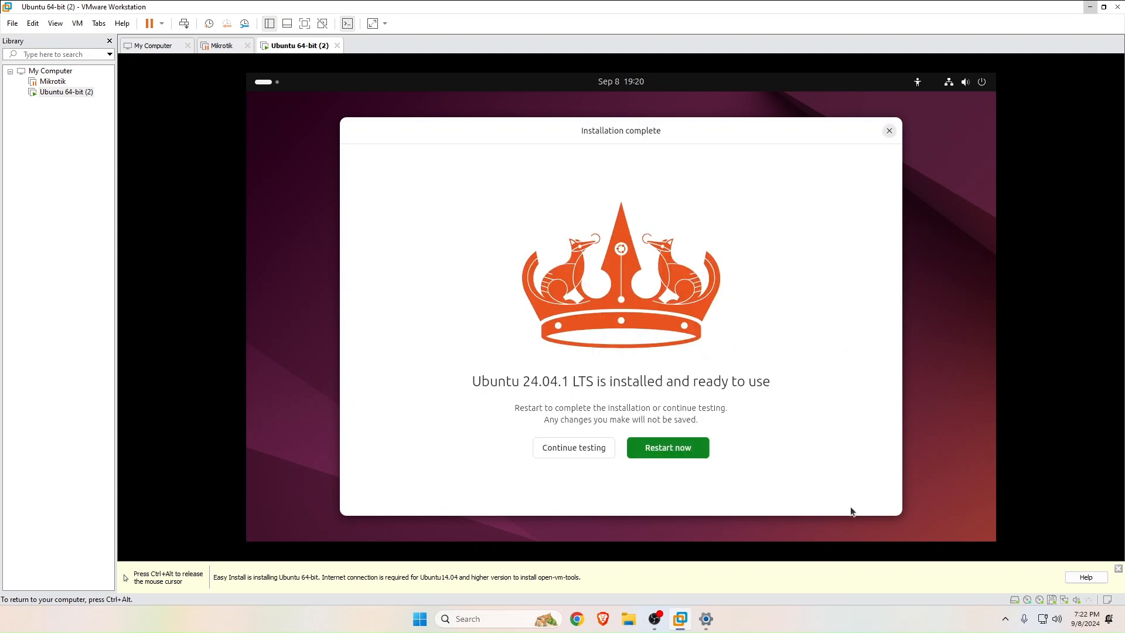
Choose Continue testing to close the installer and open the desktop's context menu.
click(578, 448)
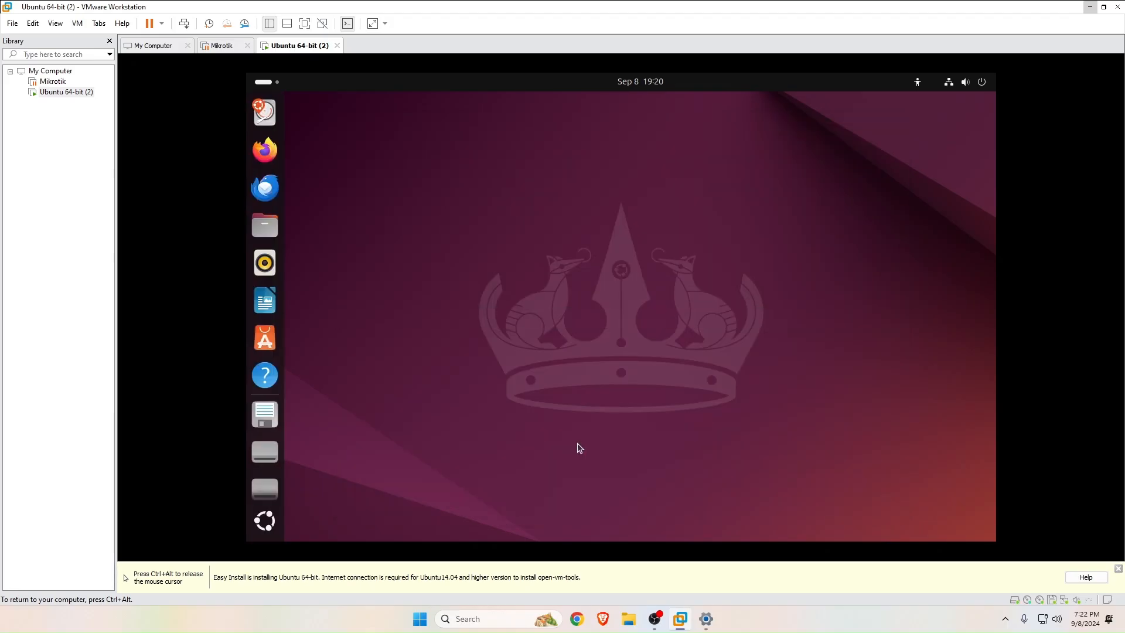
right_click(600, 229)
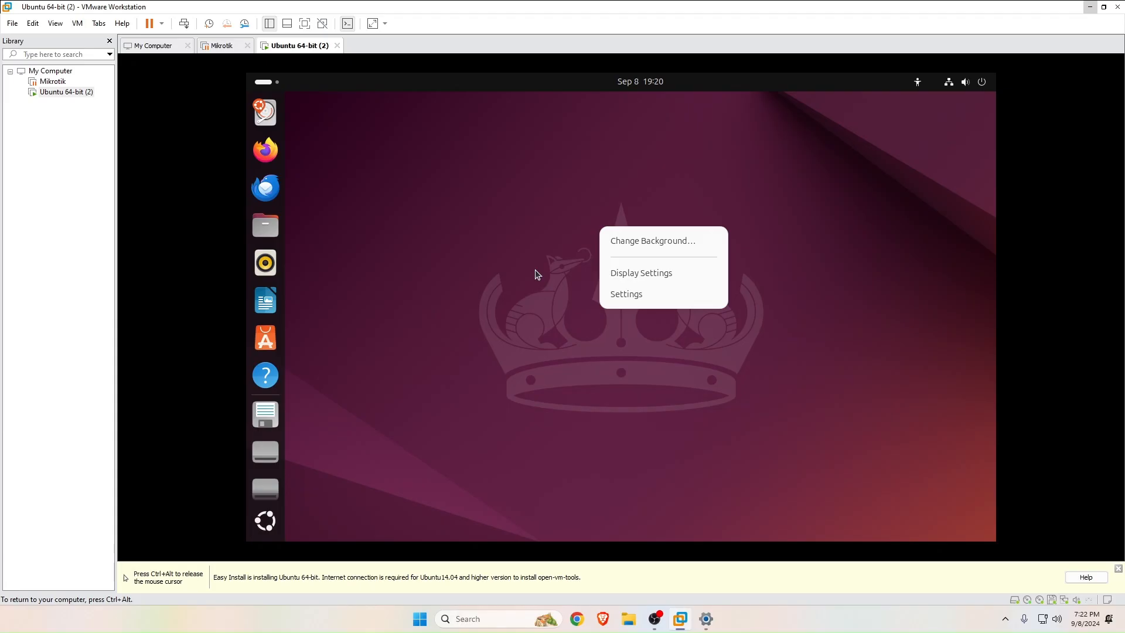